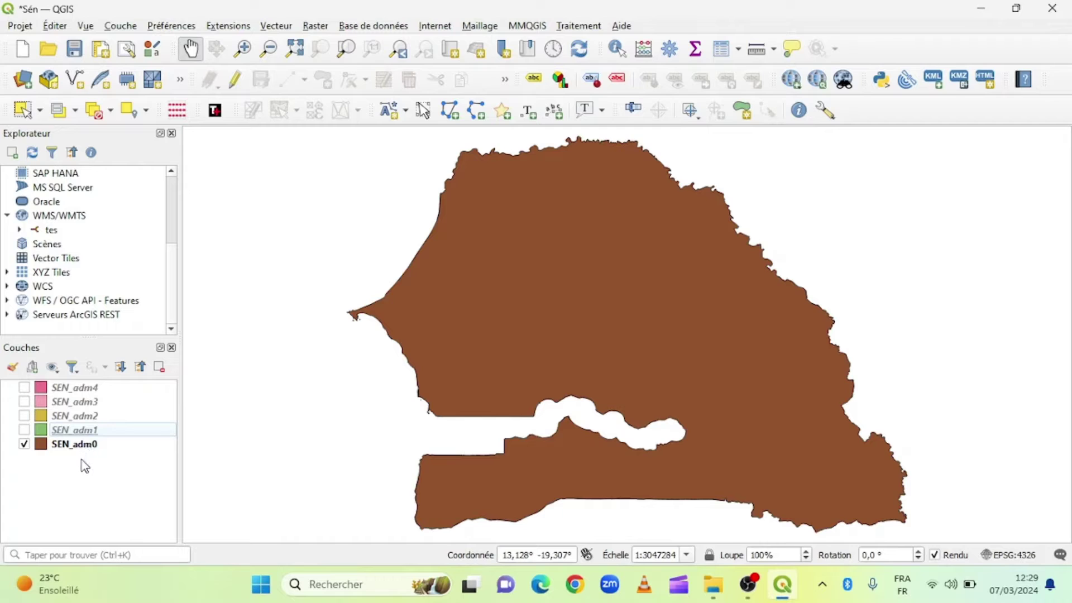
# - Hide the SEN_adm0 layer and display the SEN_adm1 layer on the map
pyautogui.click(28, 444)
pyautogui.click(28, 444)
pyautogui.click(25, 444)
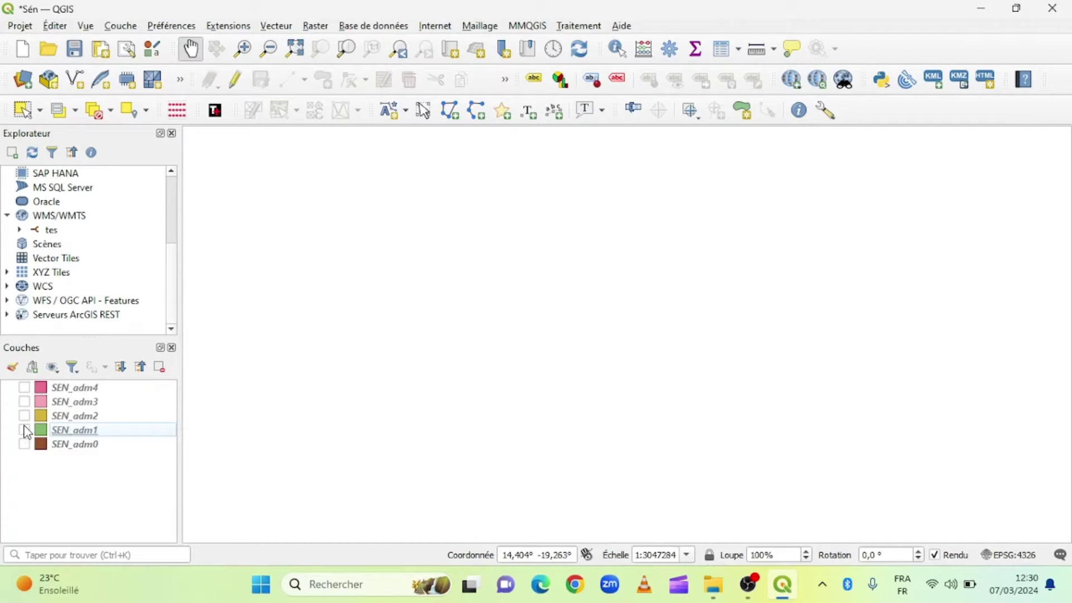
pyautogui.click(24, 430)
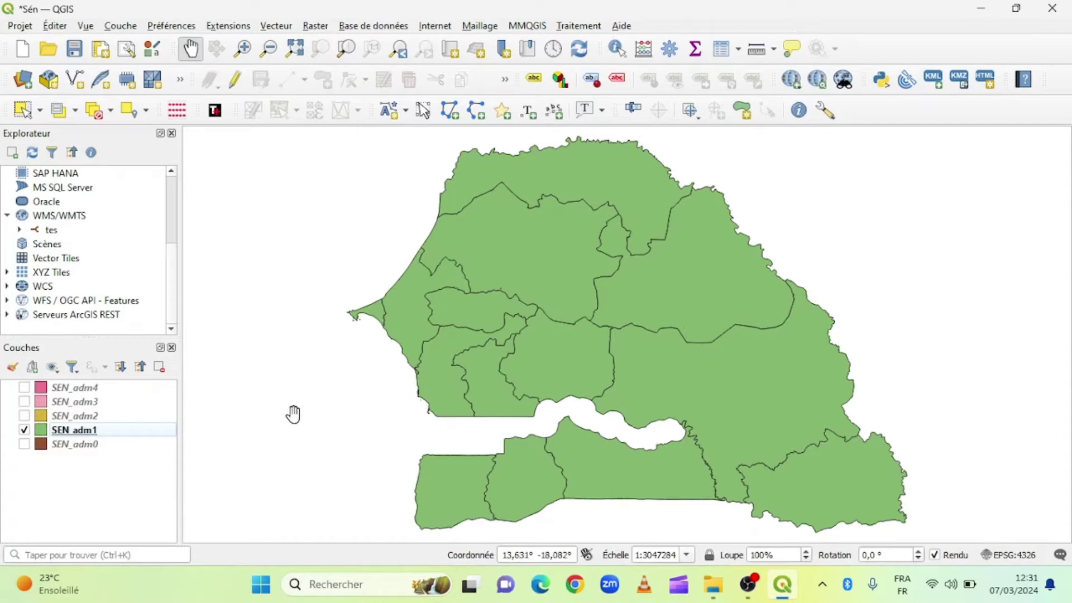
# - Open the attribute table of the SEN_adm1 layer and maximize its window
pyautogui.click(83, 429)
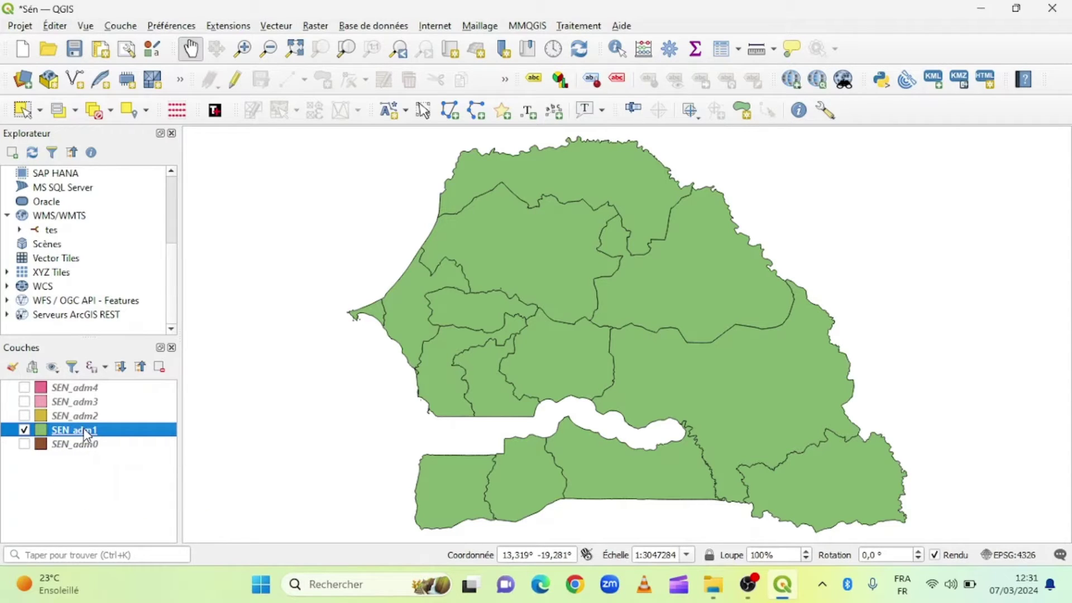
pyautogui.rightClick(83, 428)
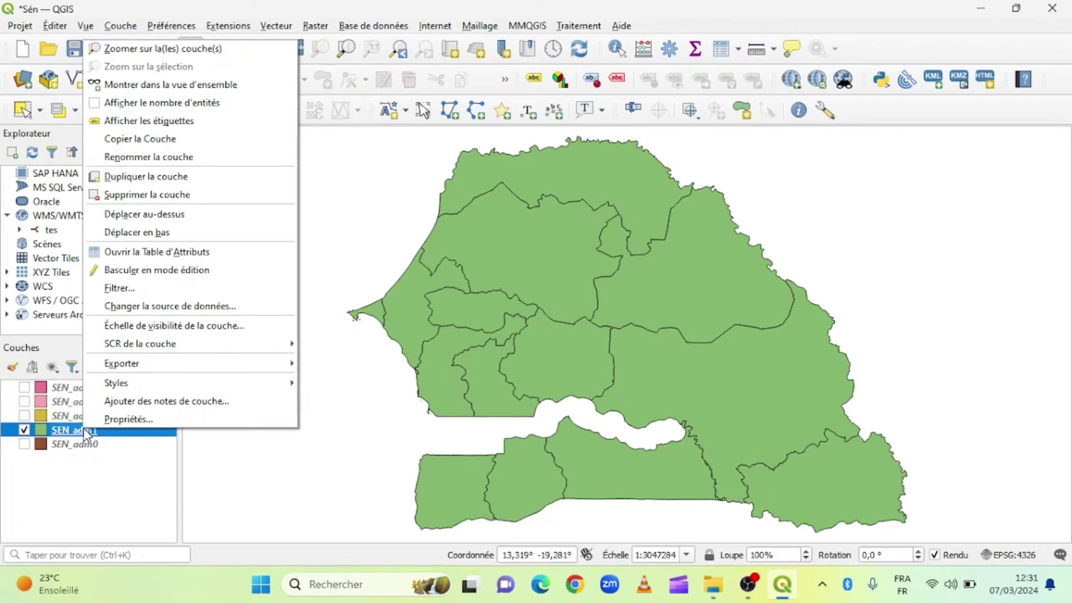
pyautogui.click(155, 254)
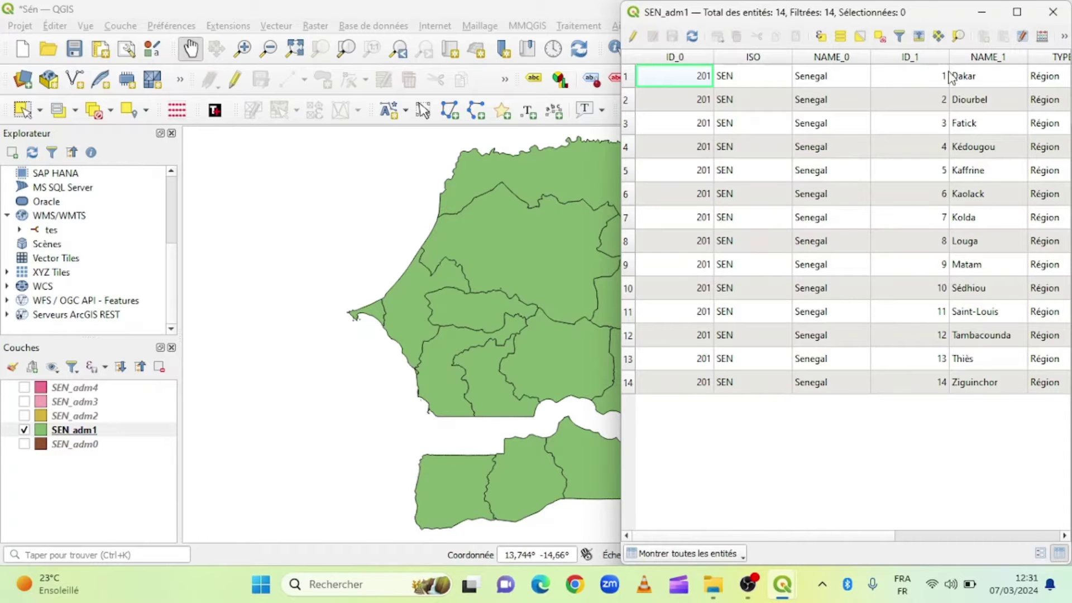
pyautogui.click(1016, 12)
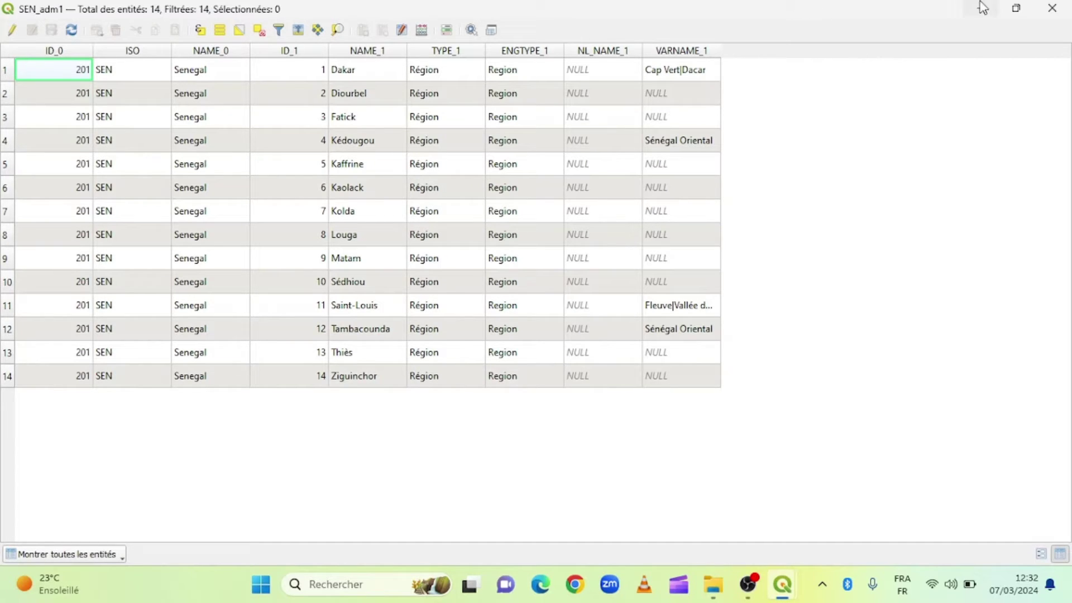
# - Arrange the map window and the SEN_adm1 attribute table side by side, with the table narrowed so the whole map is uncovered
pyautogui.doubleClick(806, 10)
pyautogui.moveTo(1069, 160); pyautogui.dragTo(1070, 162)
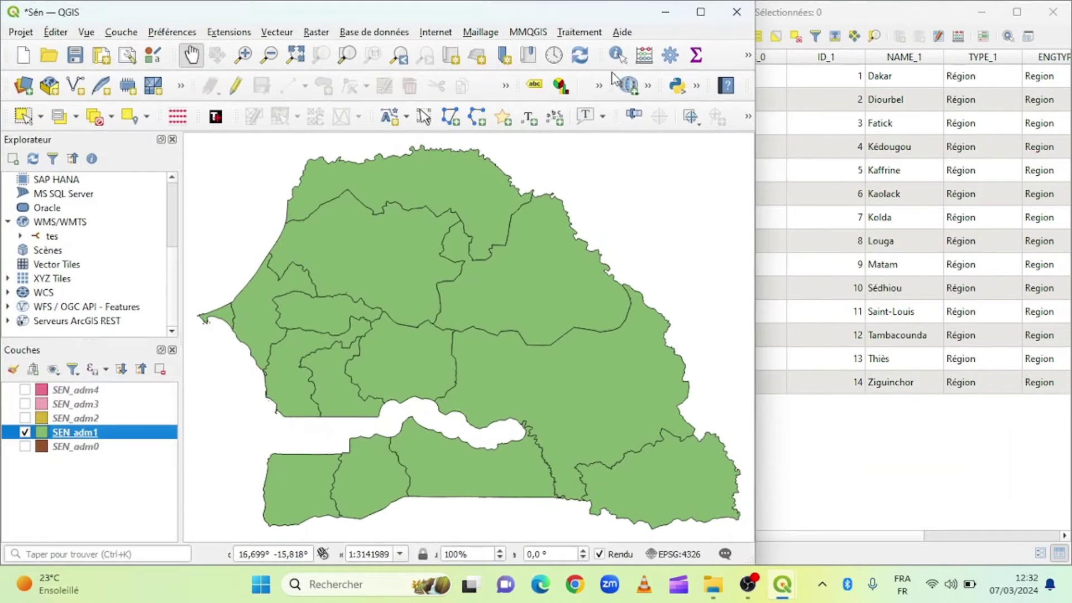
pyautogui.click(885, 8)
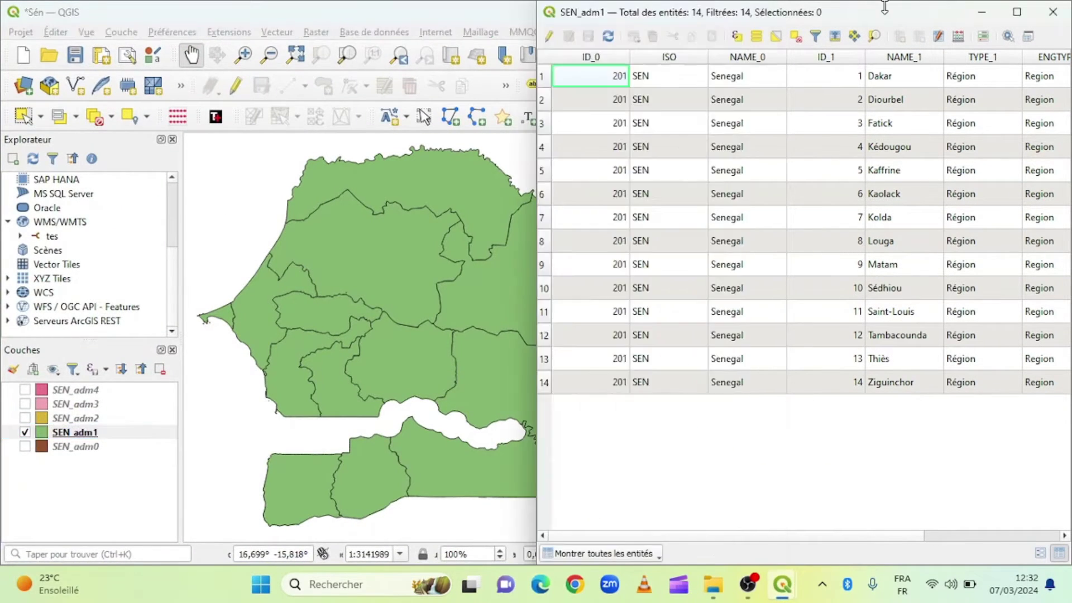
pyautogui.click(416, 22)
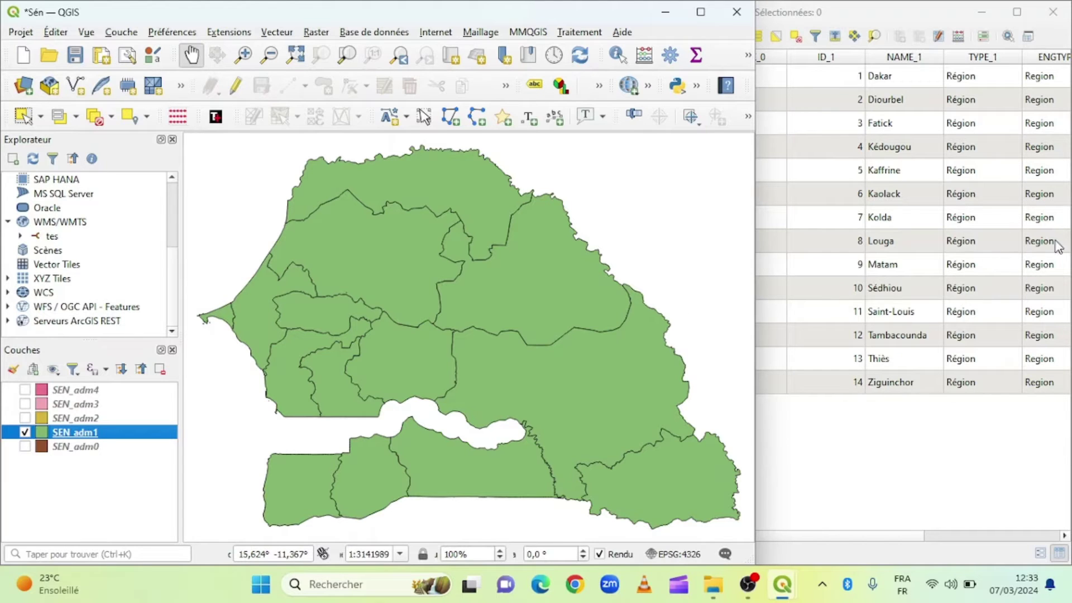
pyautogui.click(962, 445)
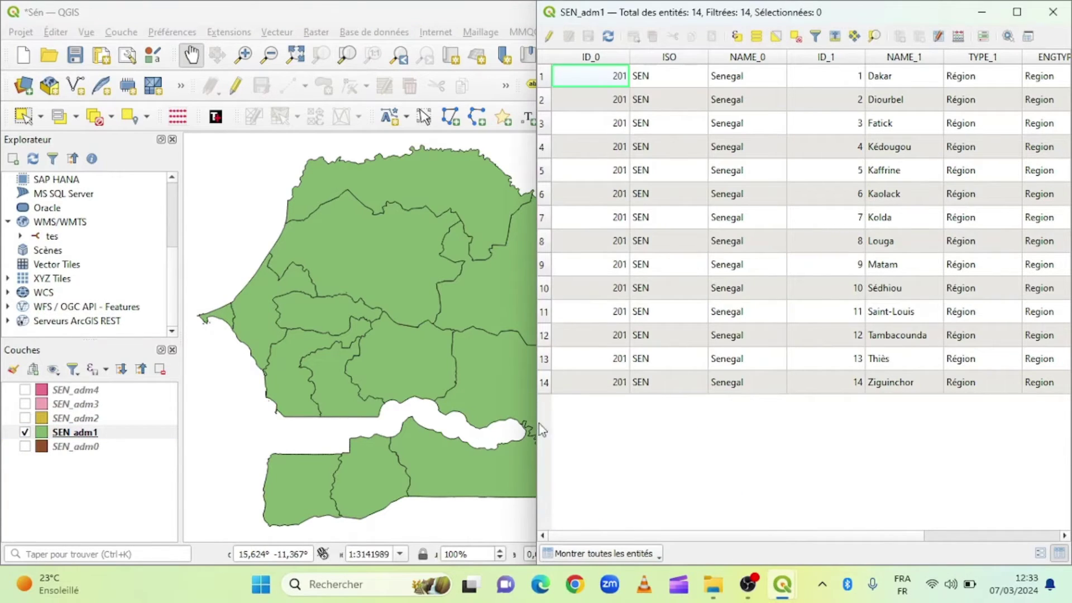
pyautogui.moveTo(536, 428); pyautogui.dragTo(747, 419)
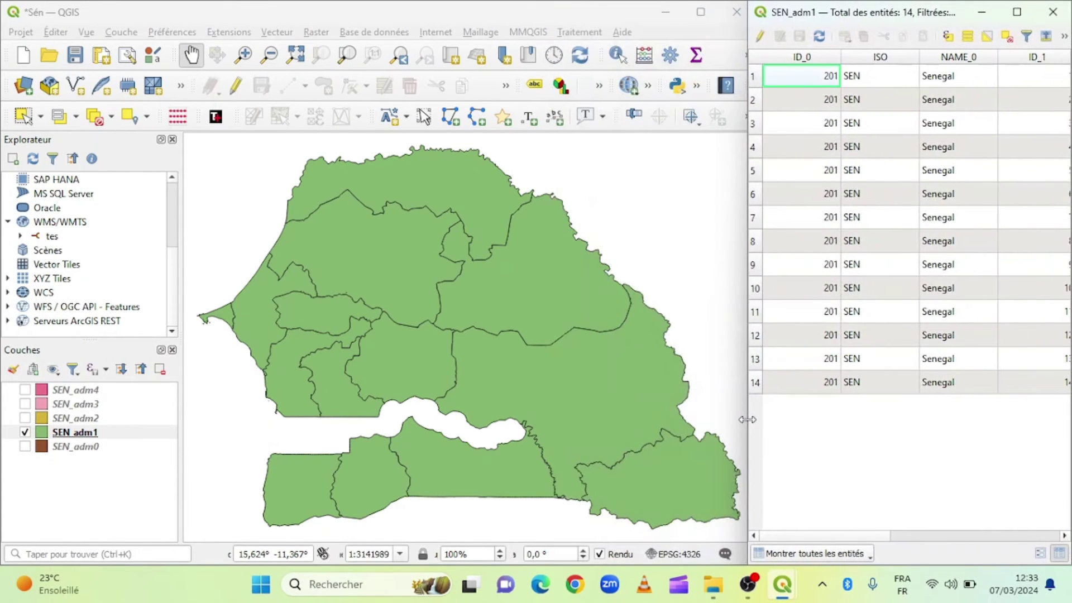
pyautogui.moveTo(865, 540); pyautogui.dragTo(957, 535)
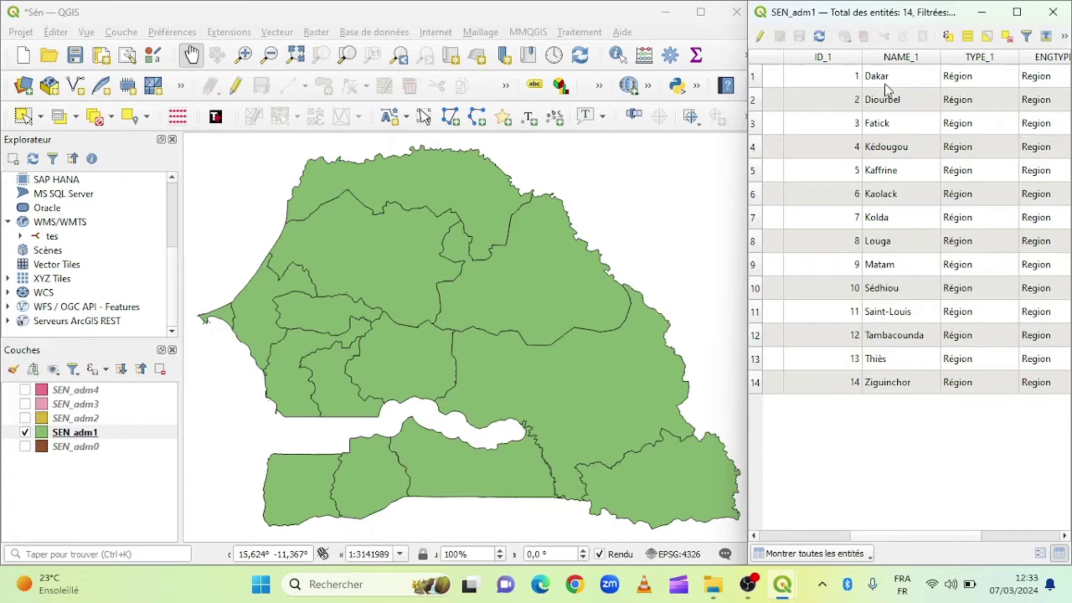
# - Select the Dakar record in the attribute table to locate its region on the map, clearing and repeating the selection once
pyautogui.click(754, 78)
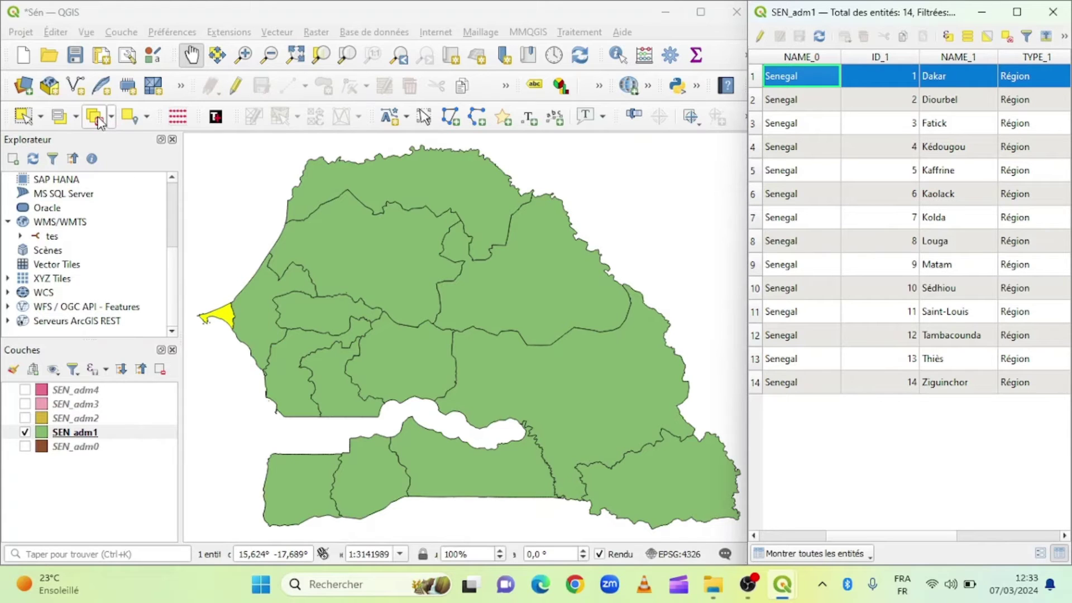
pyautogui.click(96, 118)
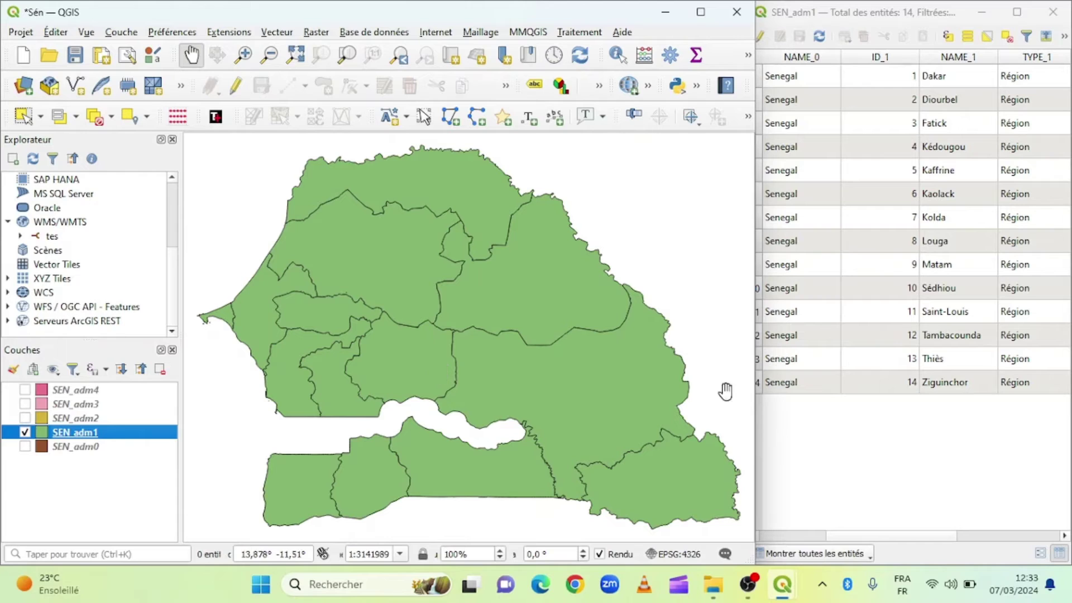
pyautogui.click(923, 474)
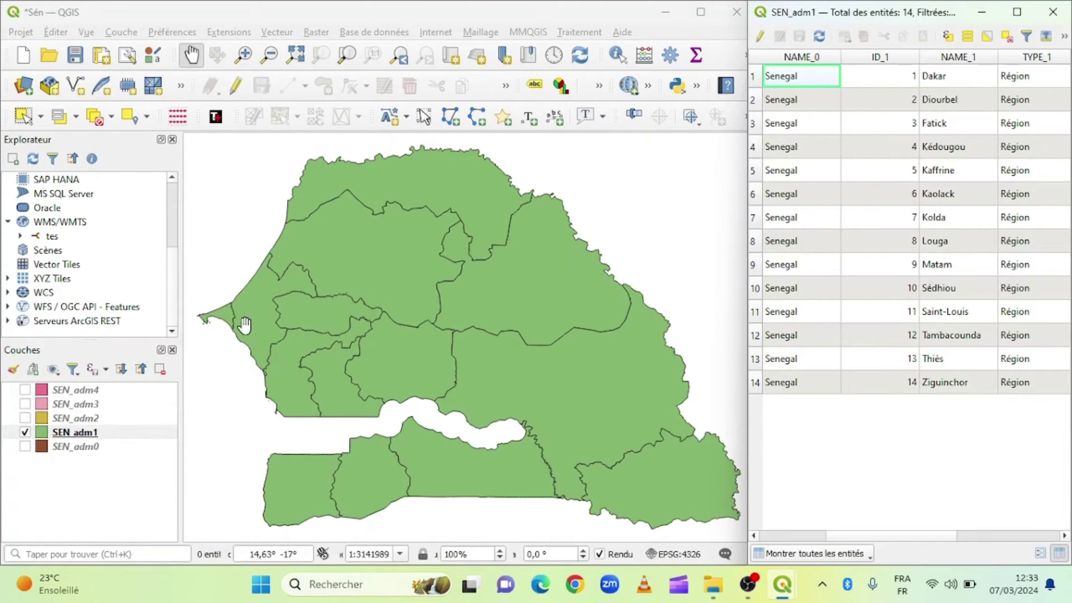
pyautogui.click(754, 78)
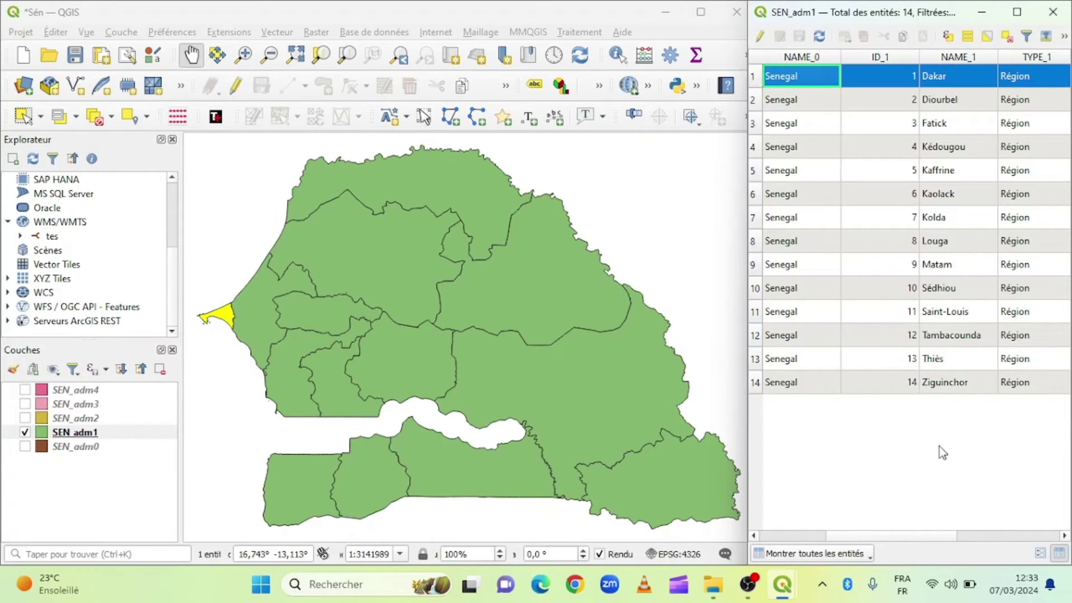
# - Review the table's remaining columns and select the Fatick record, replacing that selection with the Louga record
pyautogui.moveTo(903, 537); pyautogui.dragTo(971, 530)
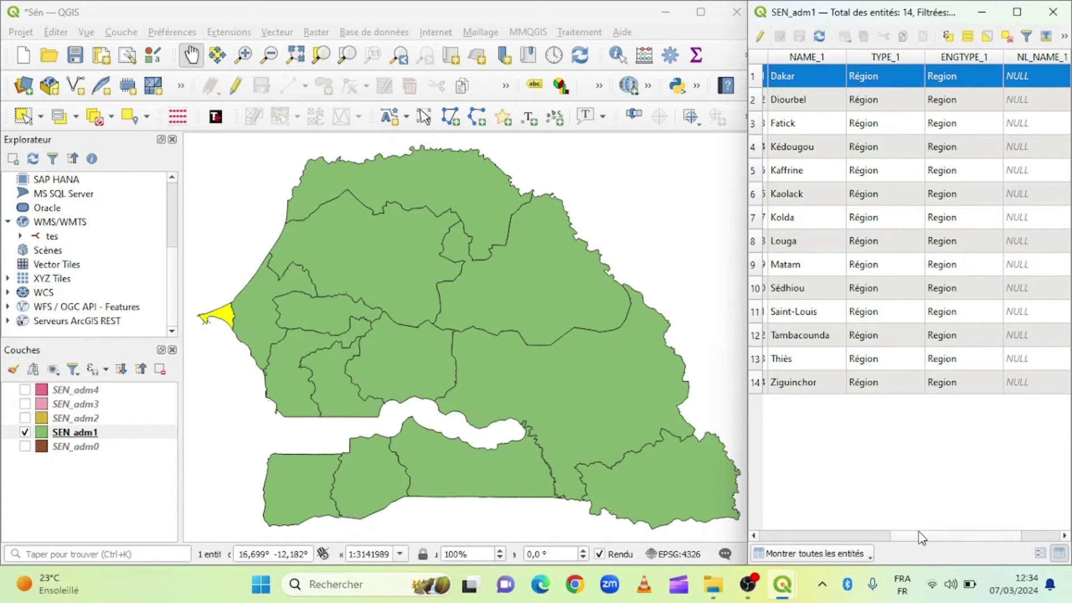
pyautogui.moveTo(918, 533); pyautogui.dragTo(980, 535)
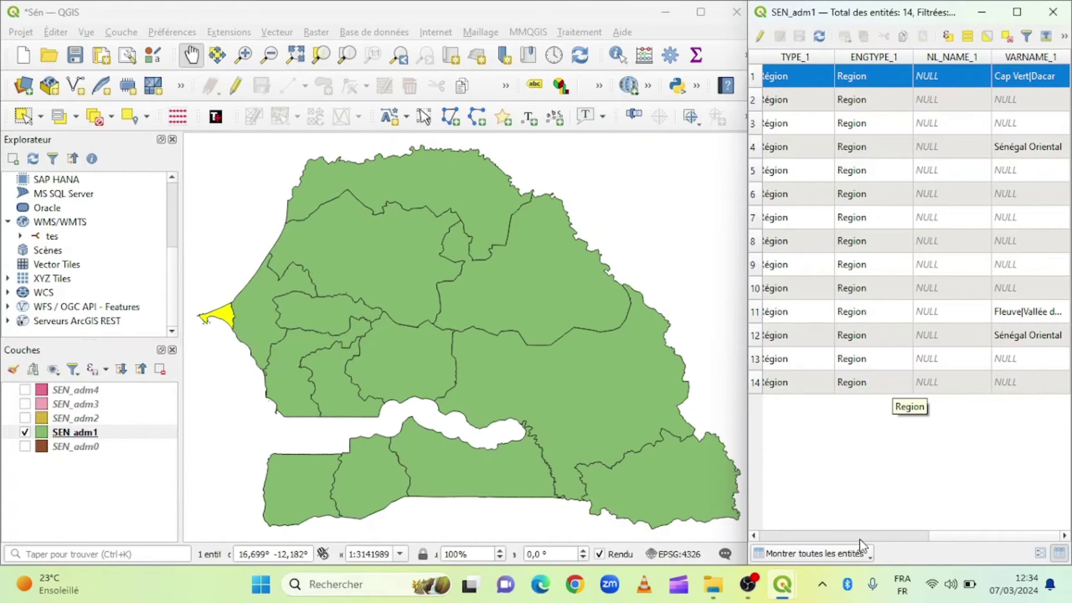
pyautogui.click(753, 536)
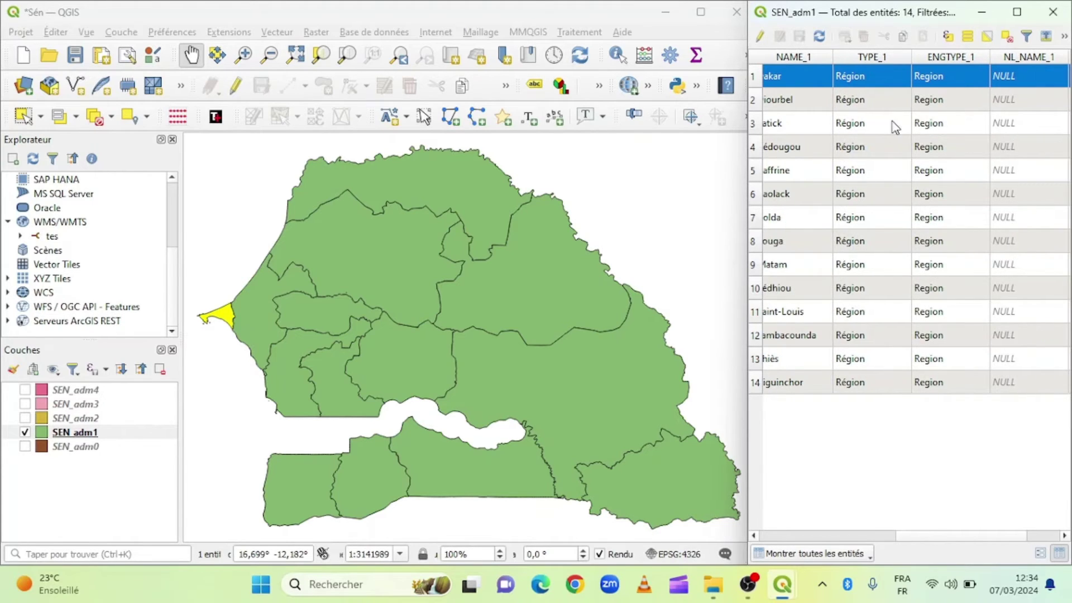
pyautogui.click(754, 536)
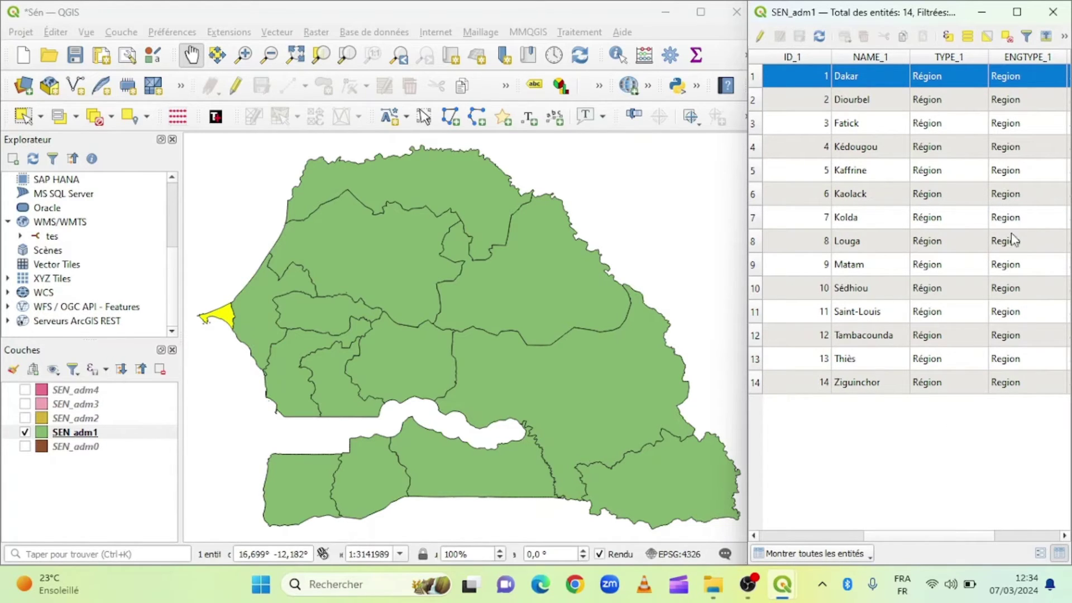
pyautogui.moveTo(978, 541); pyautogui.dragTo(996, 540)
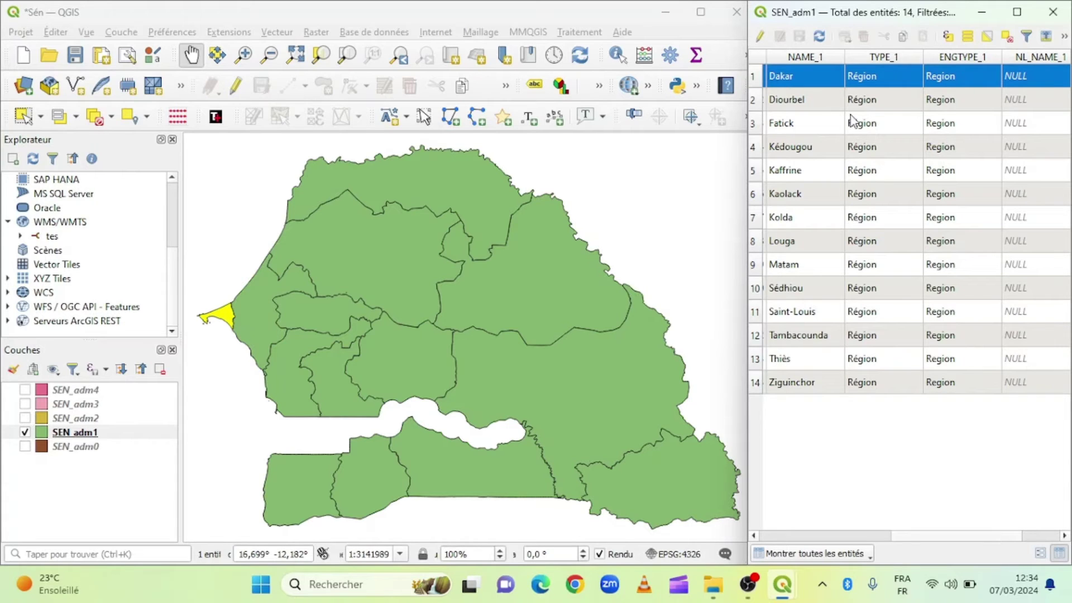
pyautogui.click(755, 124)
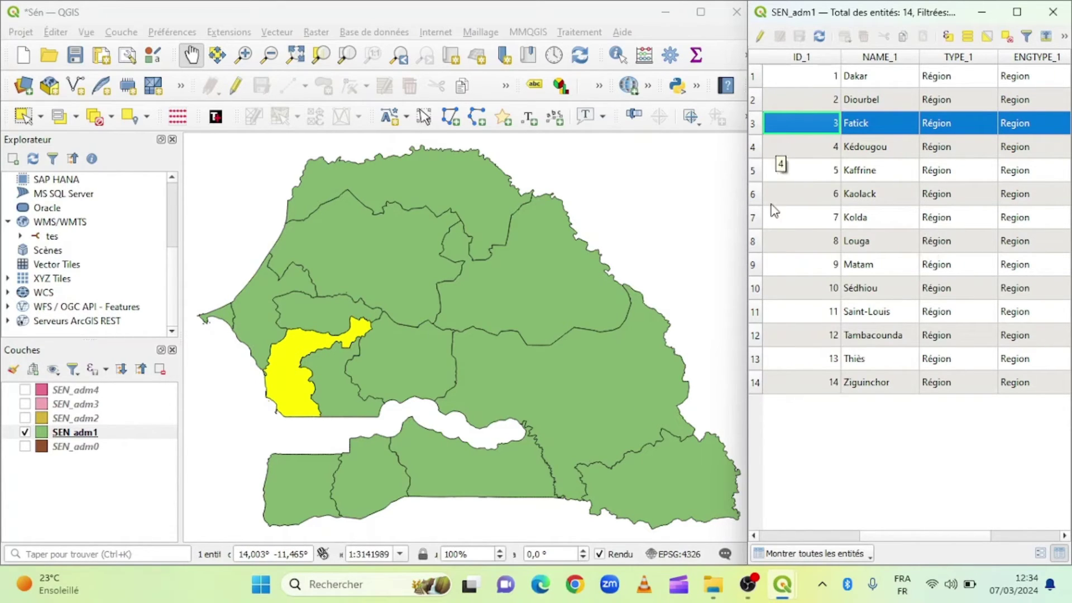
pyautogui.click(755, 243)
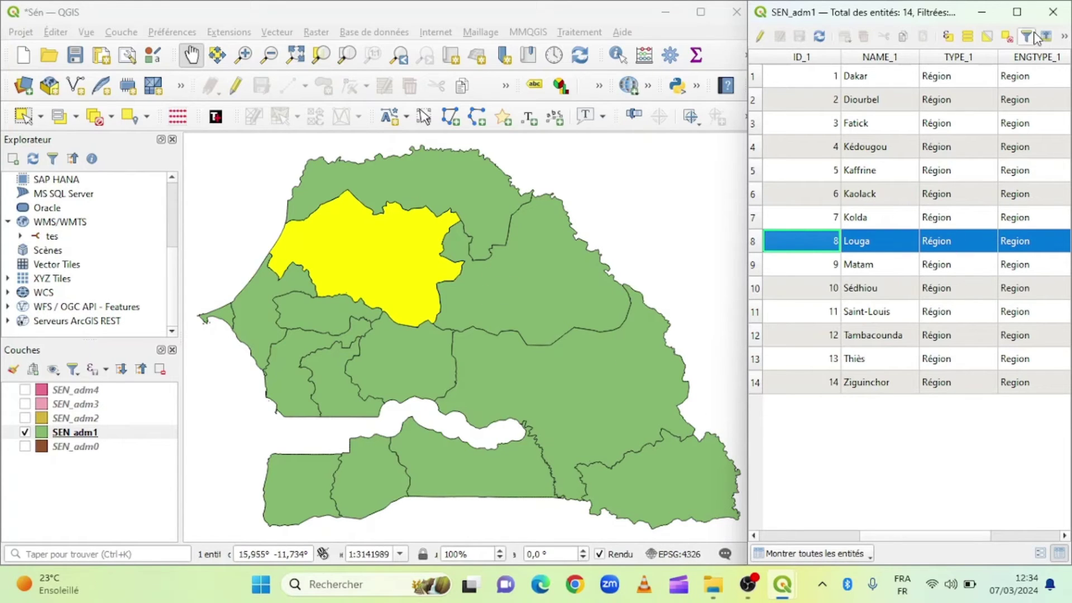
# - View the attribute table at full size, restore it beside the map and widen it to include the NAME_1 column
pyautogui.click(1016, 12)
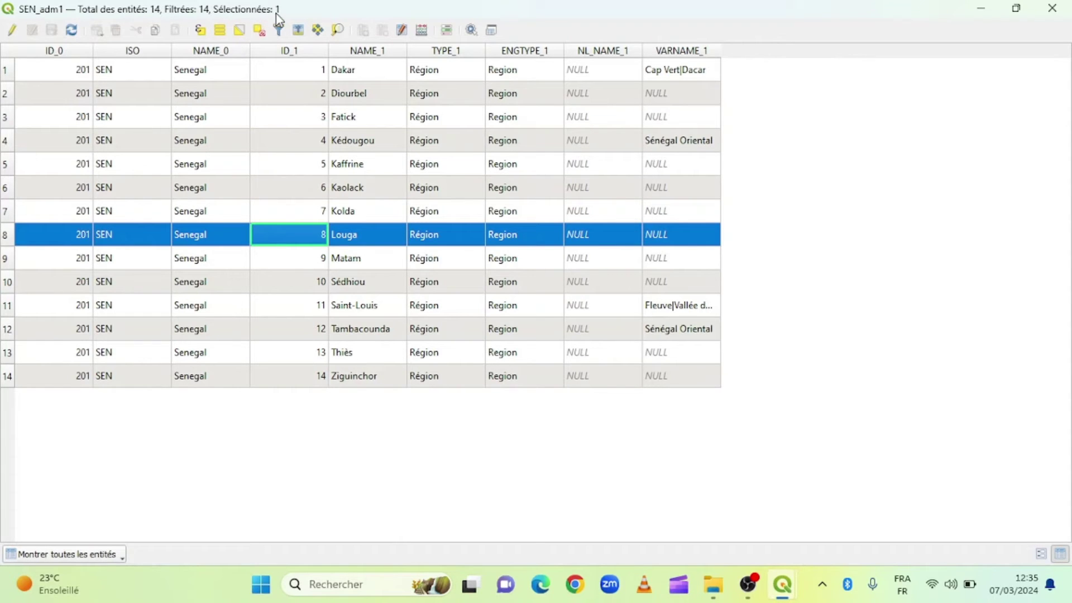
pyautogui.press('super+Right')
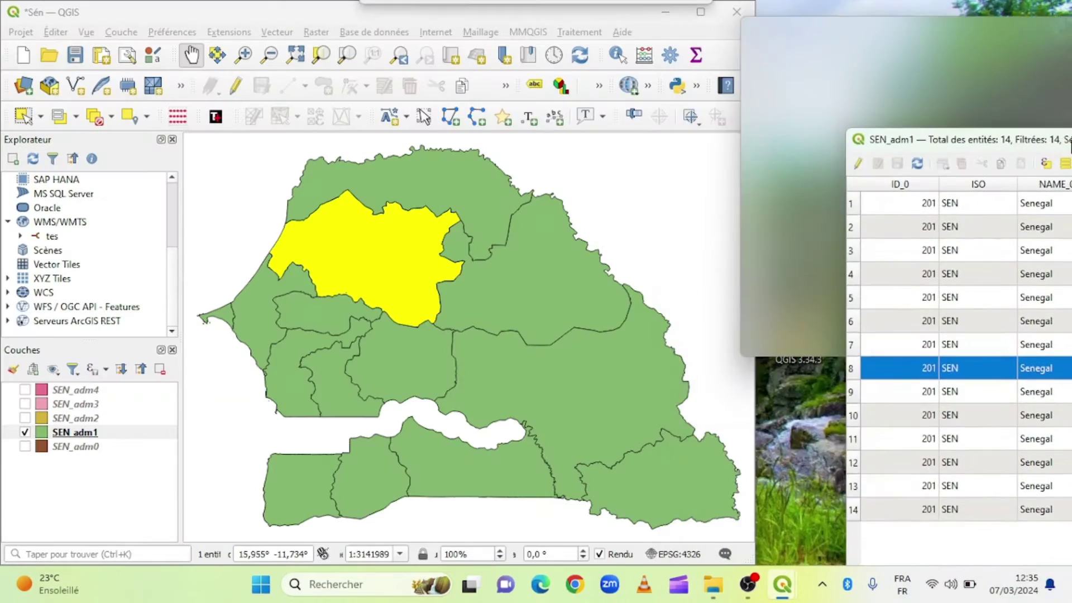
pyautogui.press('super+Up')
pyautogui.click(926, 275)
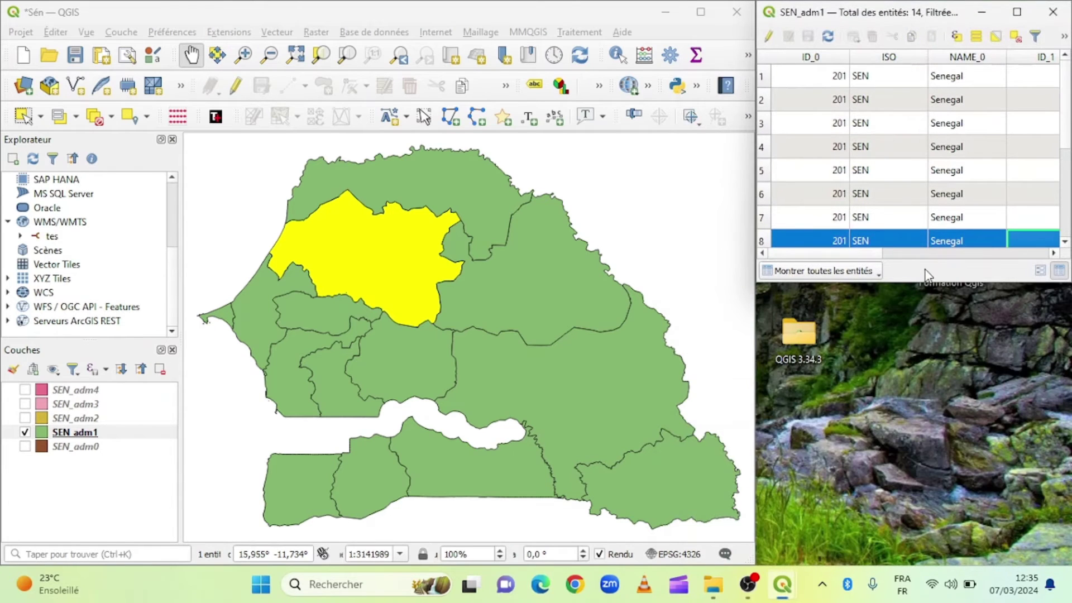
pyautogui.doubleClick(938, 285)
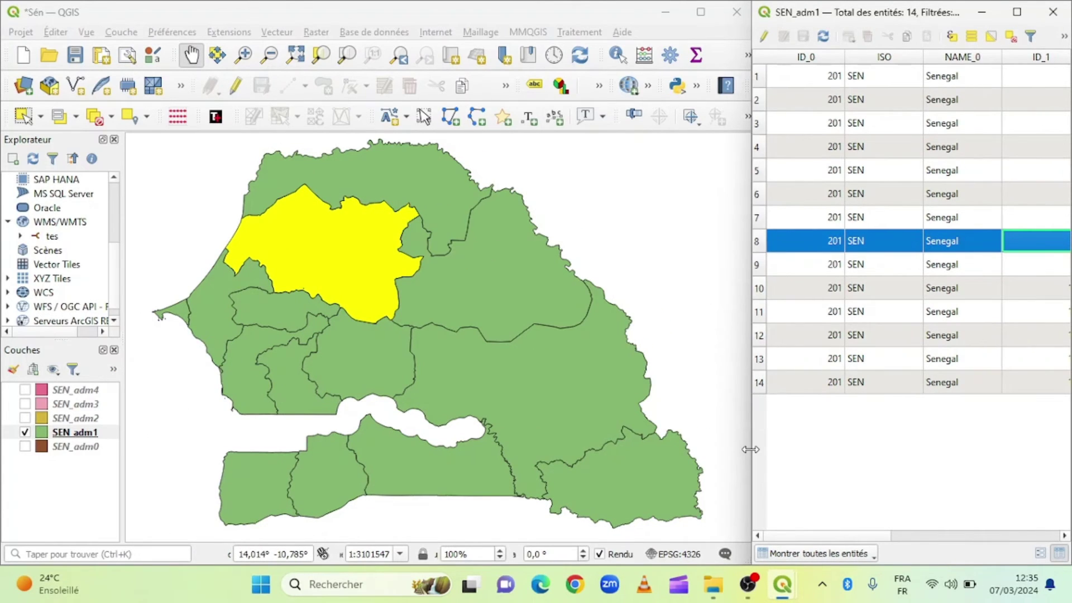
pyautogui.moveTo(750, 450); pyautogui.dragTo(685, 449)
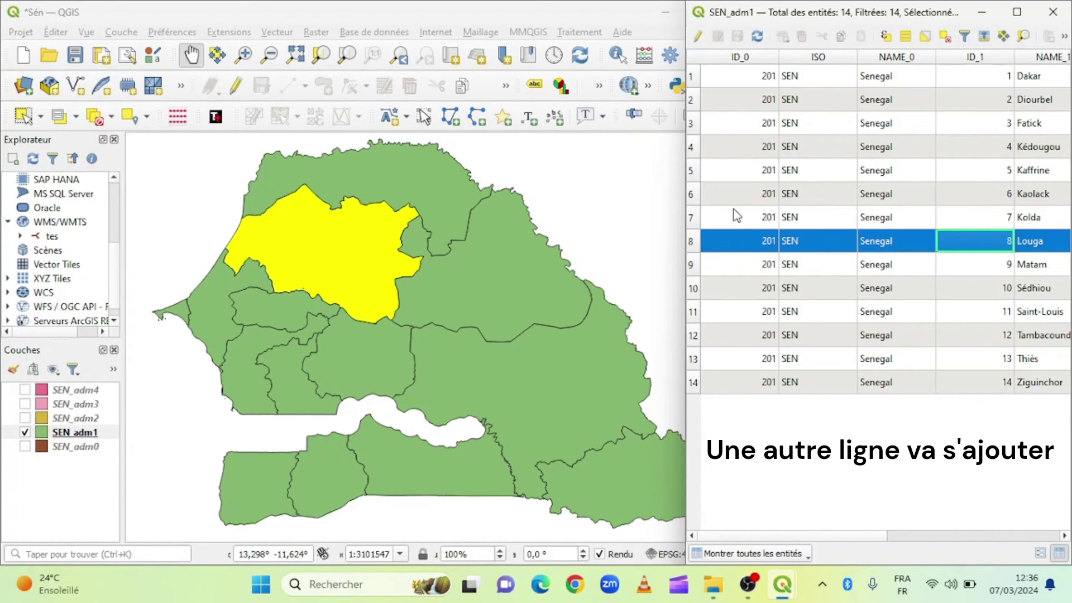
# - Enable editing on SEN_adm1, add a triangular polygon northeast of the country with empty attributes, and bring the attribute table forward
pyautogui.click(698, 36)
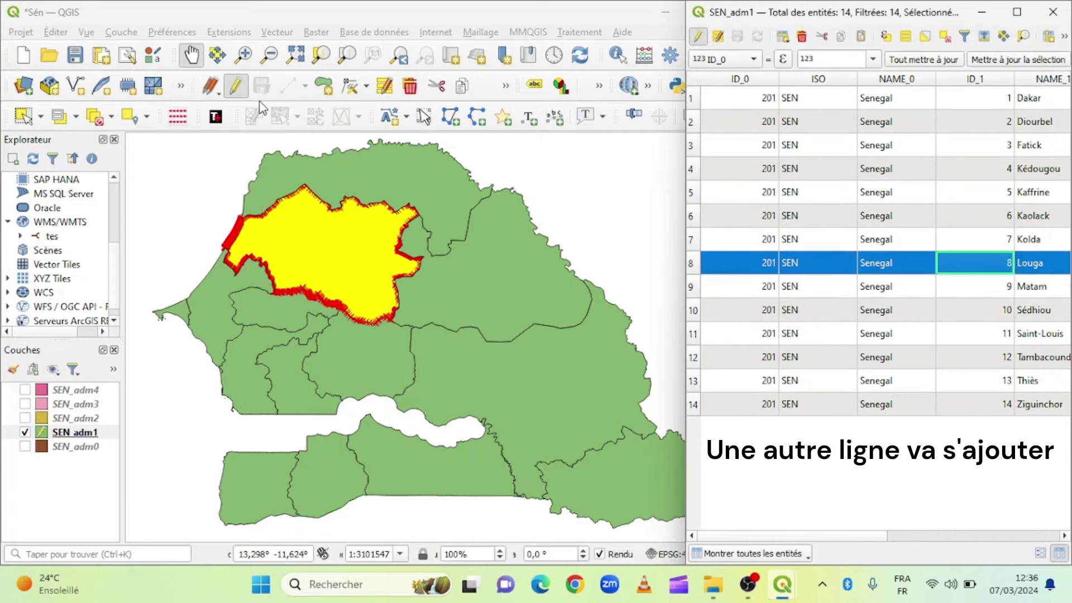
pyautogui.click(323, 87)
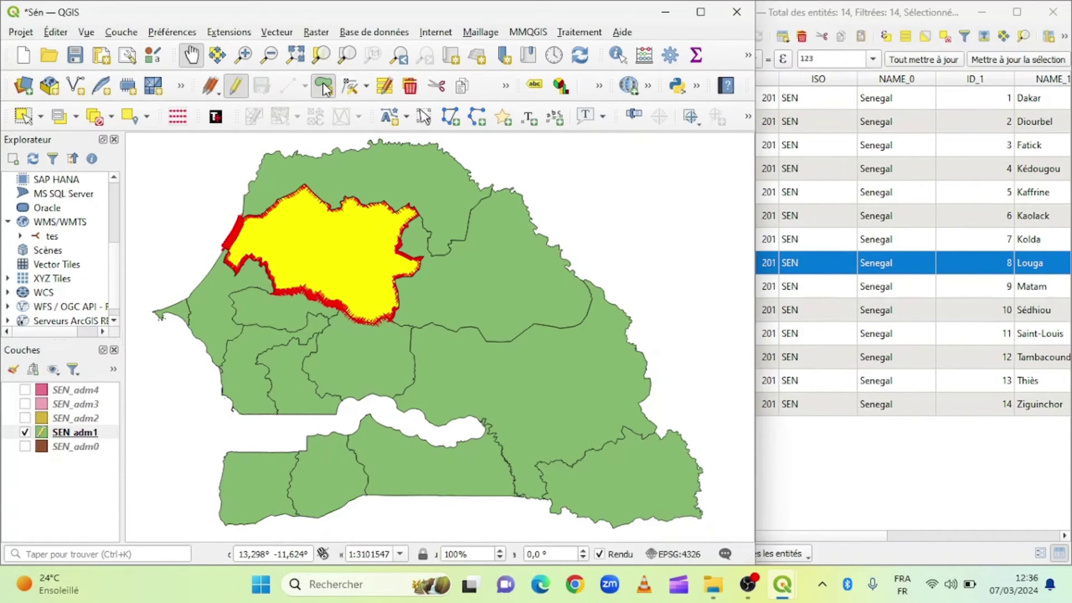
pyautogui.click(552, 180)
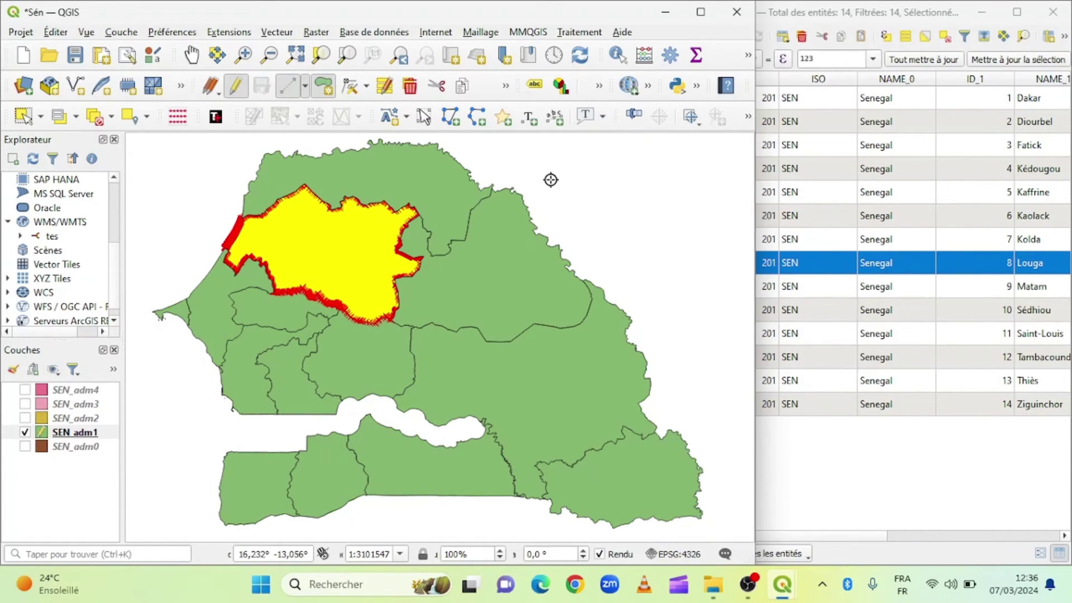
pyautogui.click(593, 255)
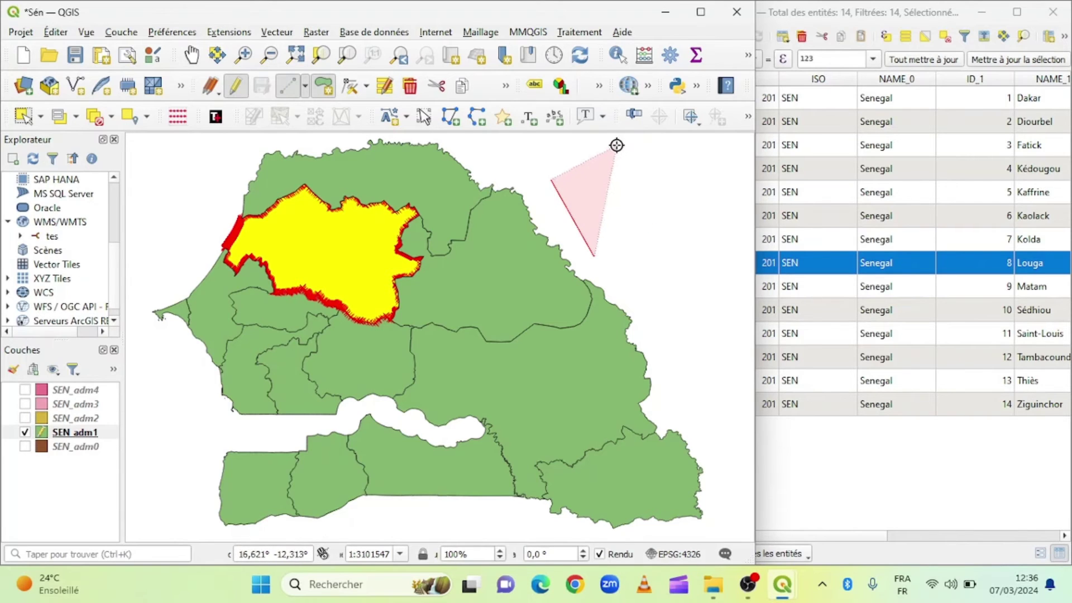
pyautogui.click(651, 160)
pyautogui.rightClick(651, 160)
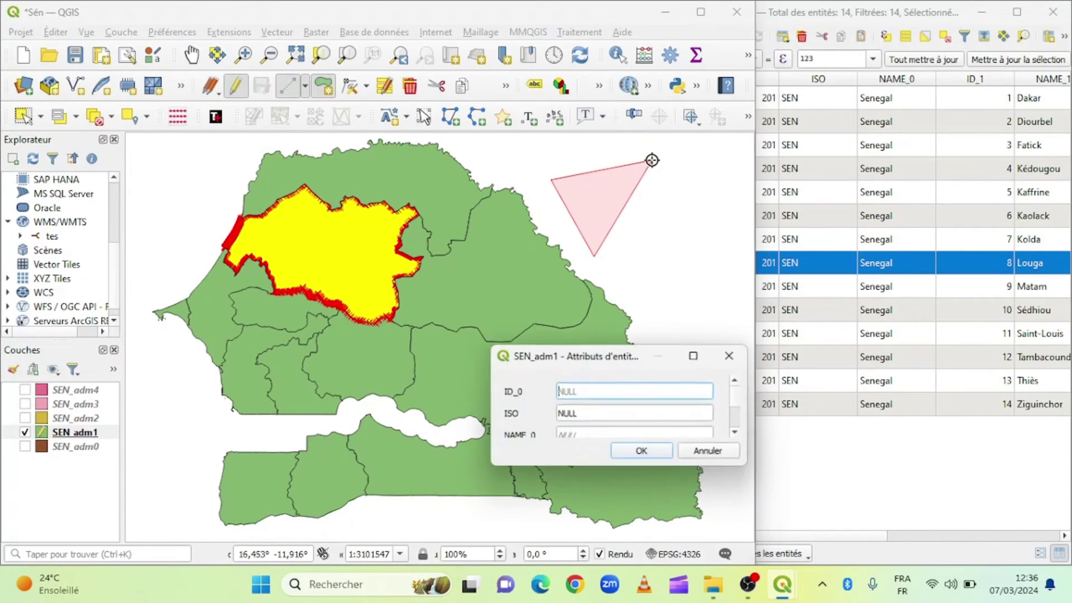
pyautogui.click(641, 451)
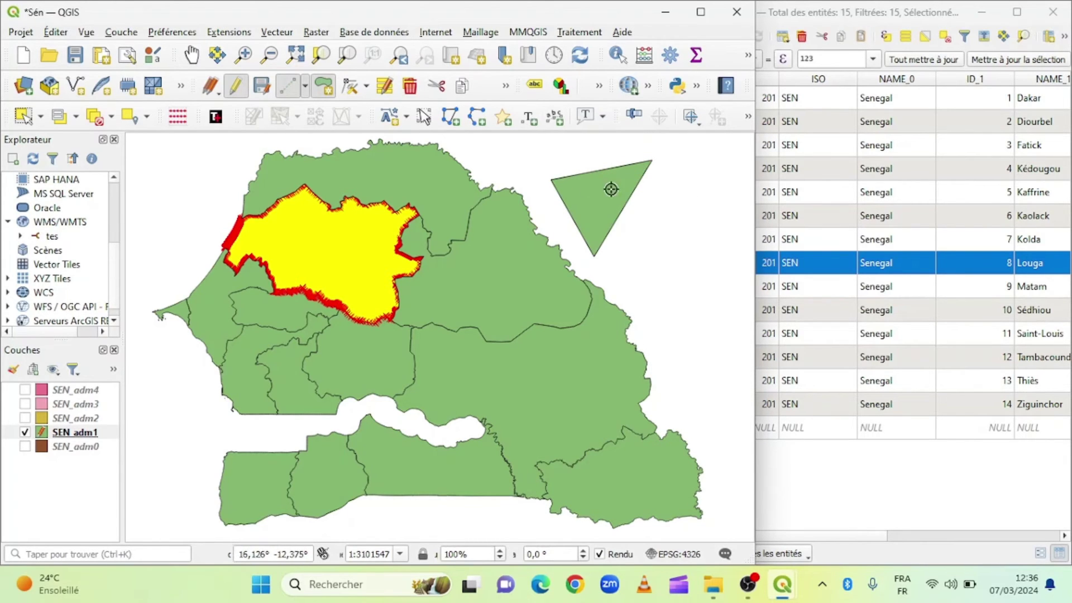
pyautogui.click(824, 468)
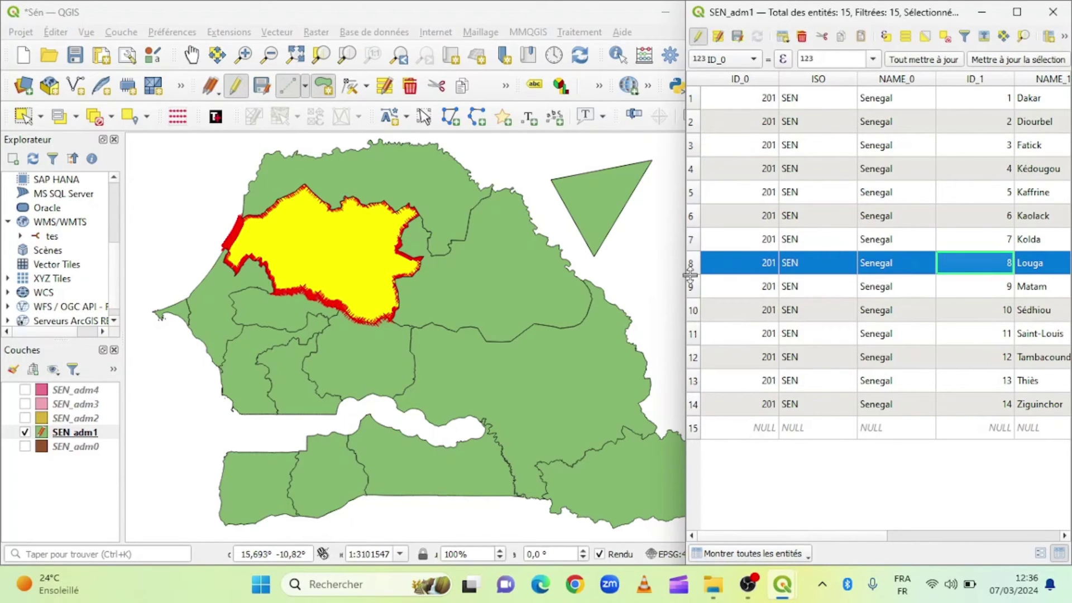
# - Select the new triangular polygon's record and set its ISO to SEN and its NAME_0 to Senegal
pyautogui.click(696, 437)
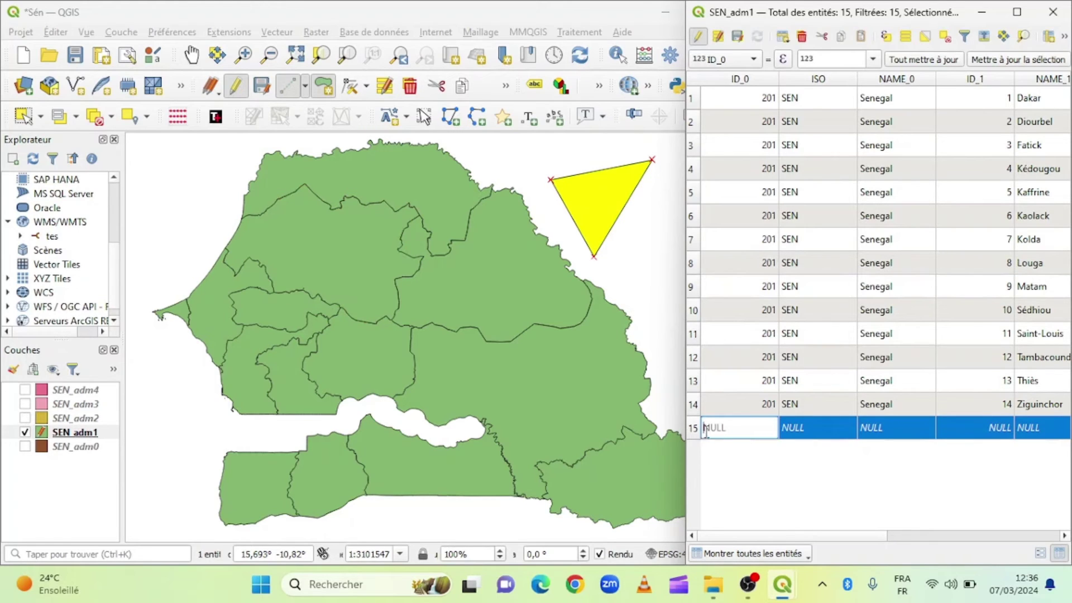
pyautogui.click(818, 435)
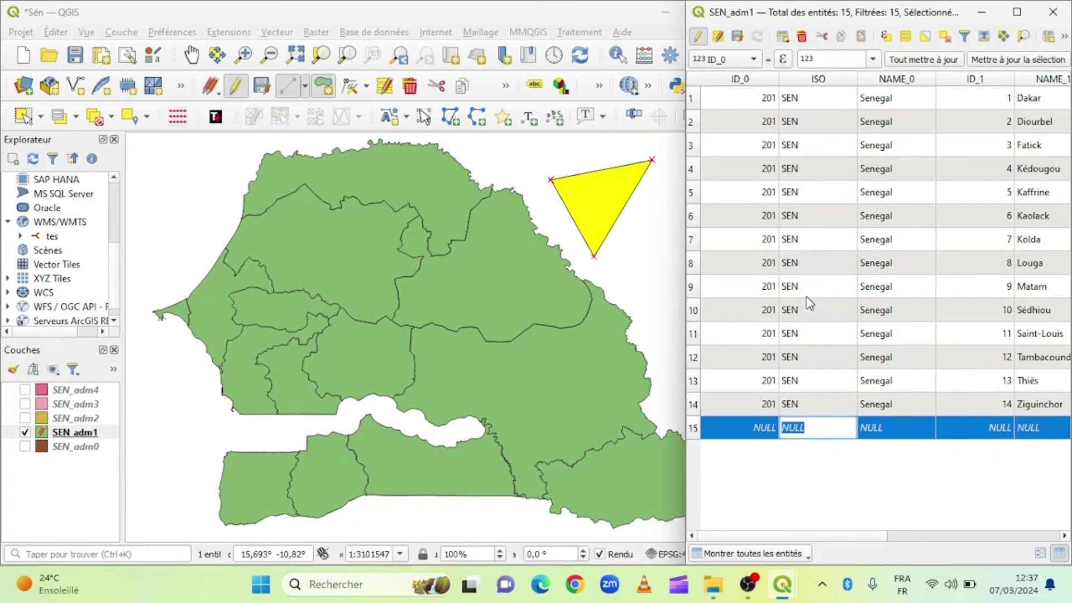
pyautogui.write('SEN')
pyautogui.click(891, 429)
pyautogui.write('S')
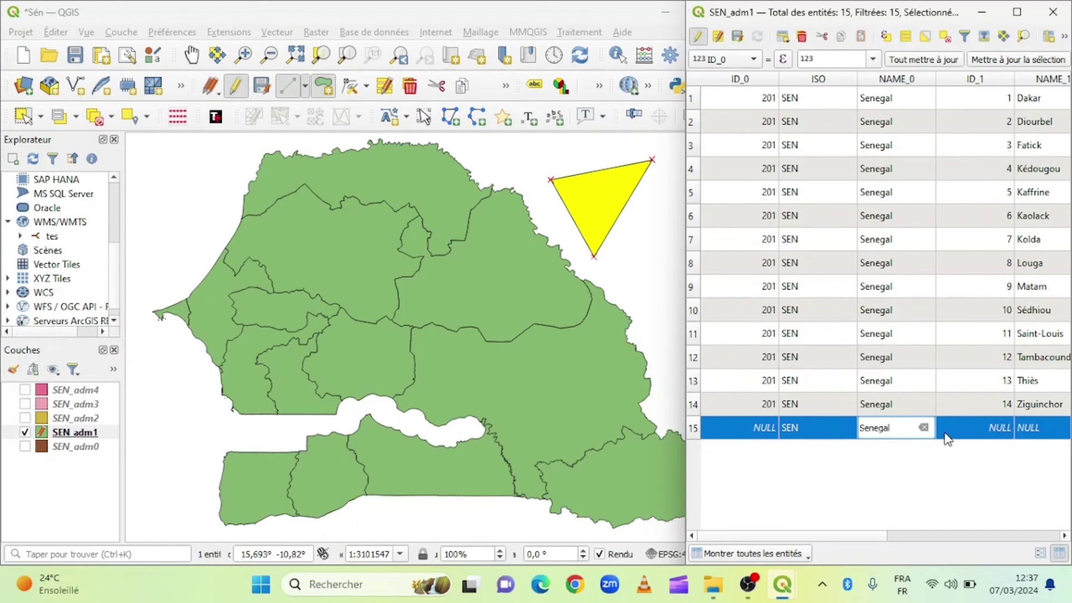
# - Name the new polygon's record Pikine in the NAME_1 field
pyautogui.click(1041, 427)
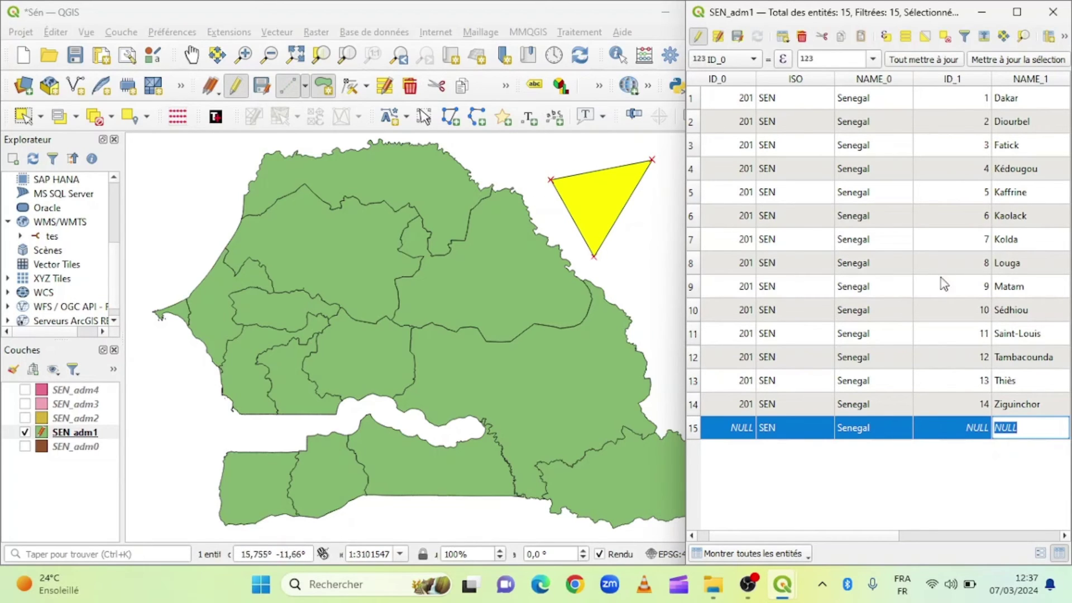
pyautogui.write('Pin')
pyautogui.press('BackSpace')
pyautogui.write('kine')
pyautogui.press('Return')
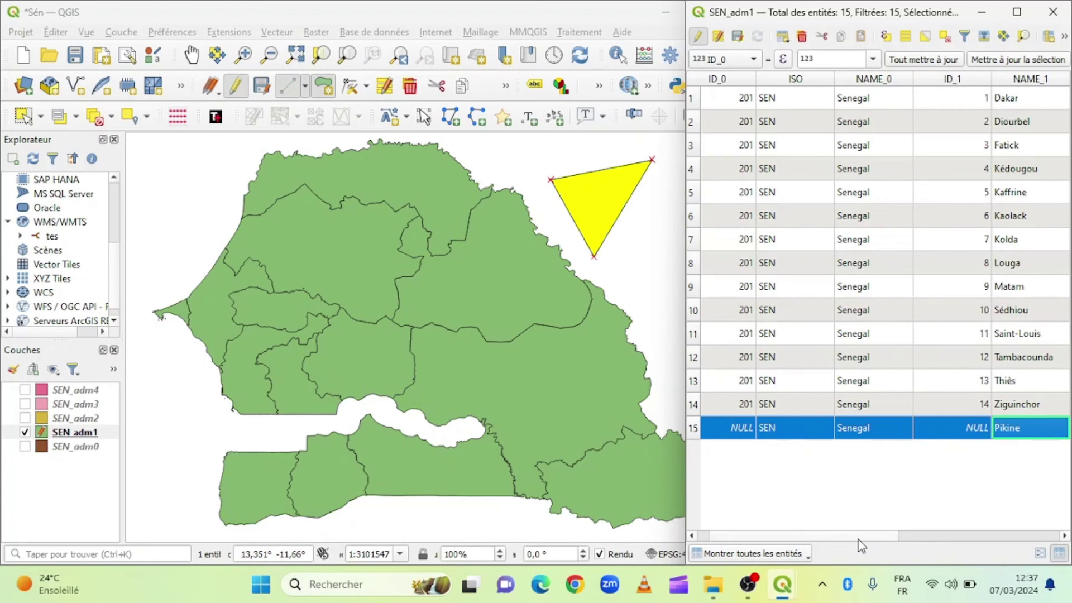
# - Stop editing SEN_adm1 and discard the unsaved changes, including the added triangular polygon
pyautogui.moveTo(859, 540); pyautogui.dragTo(1001, 551)
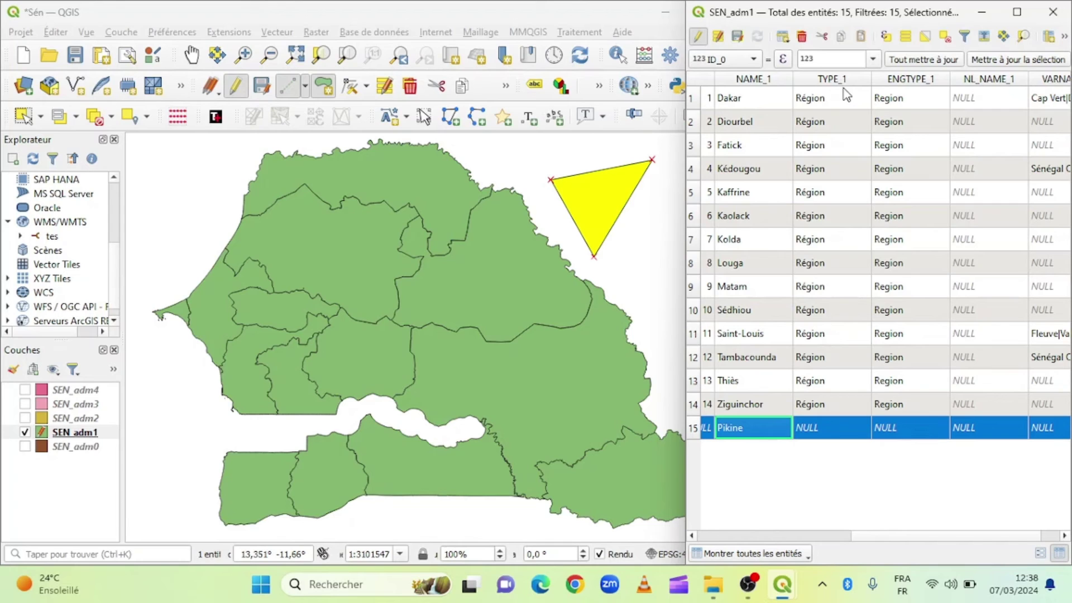
pyautogui.click(698, 36)
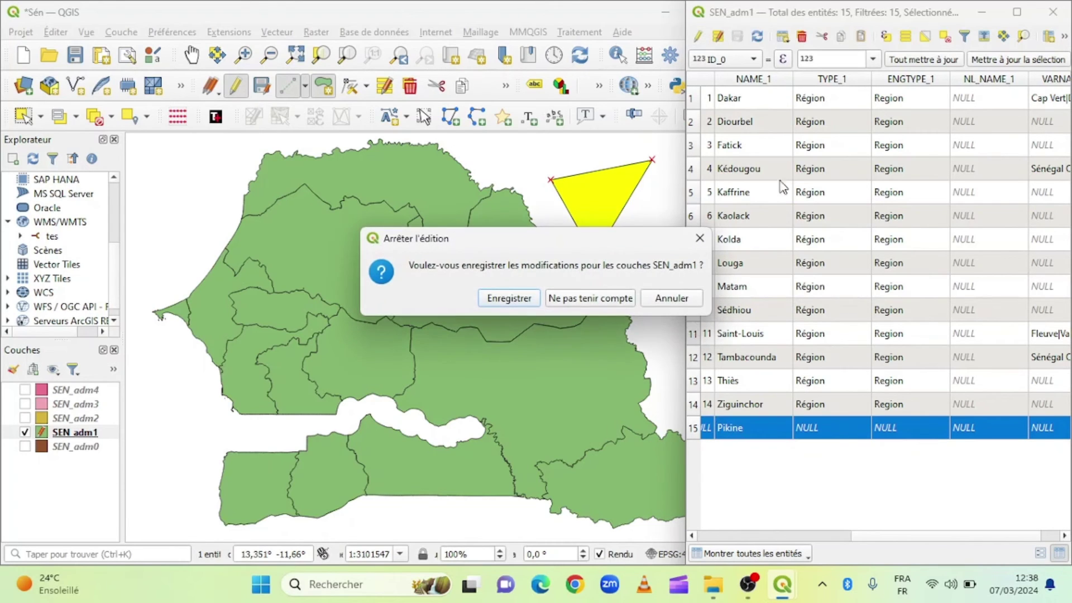
pyautogui.click(600, 298)
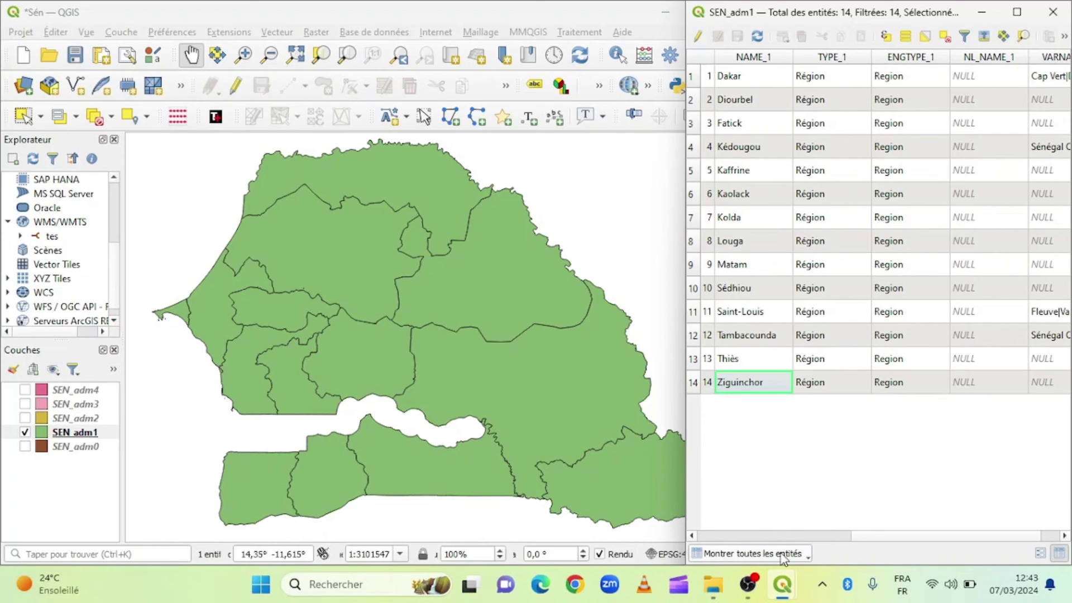
# - Select the Dakar, Kaolack, Matam and Thiès records together and filter the attribute table to show only the selected features
pyautogui.click(694, 82)
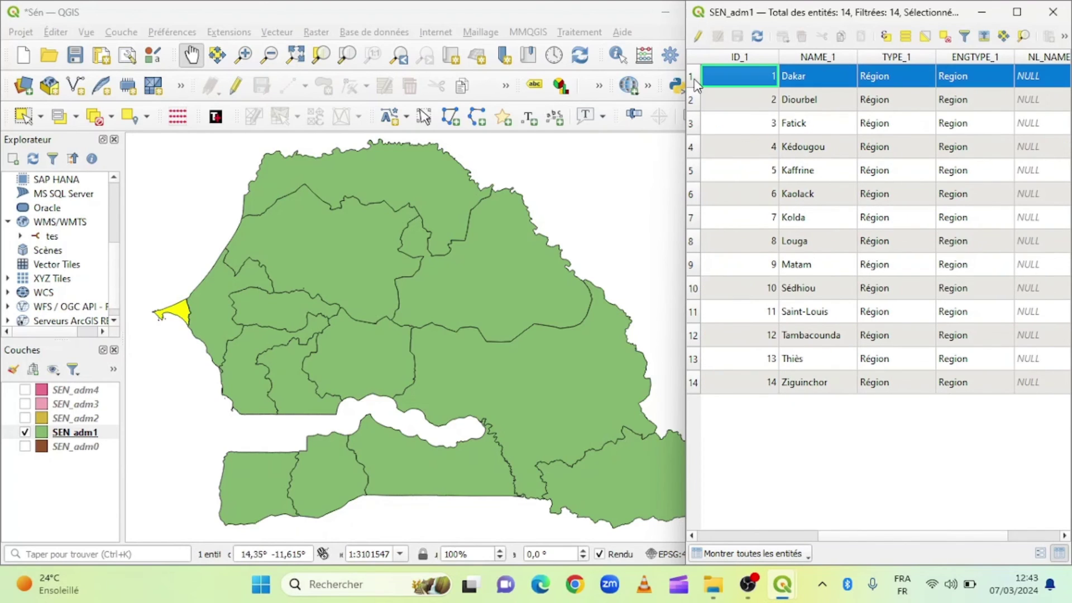
pyautogui.keyDown('ctrl'); pyautogui.click(693, 195); pyautogui.keyUp('ctrl')
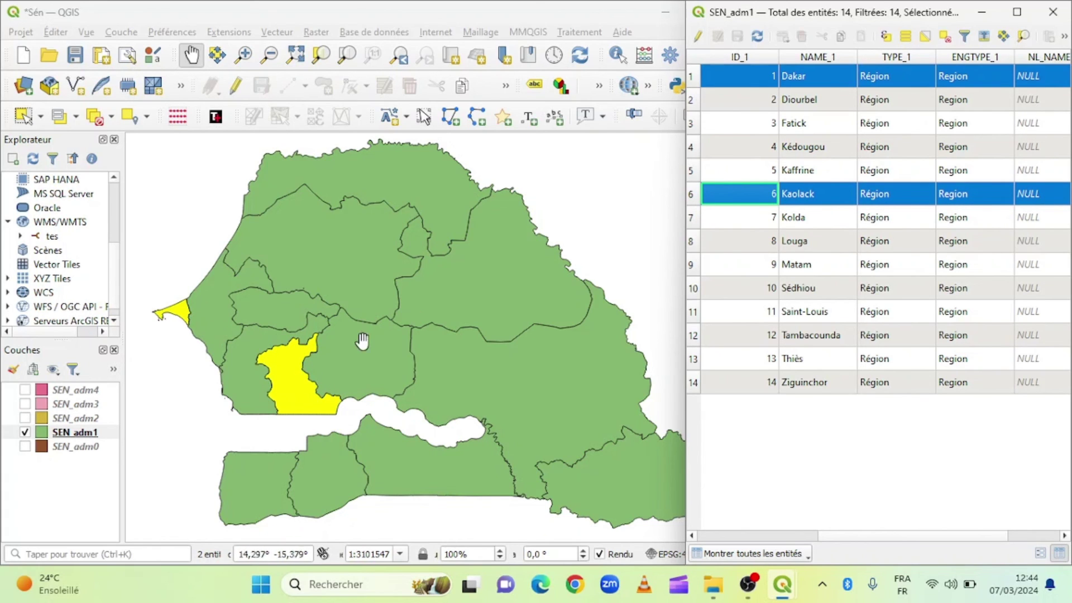
pyautogui.keyDown('ctrl'); pyautogui.click(692, 265); pyautogui.keyUp('ctrl')
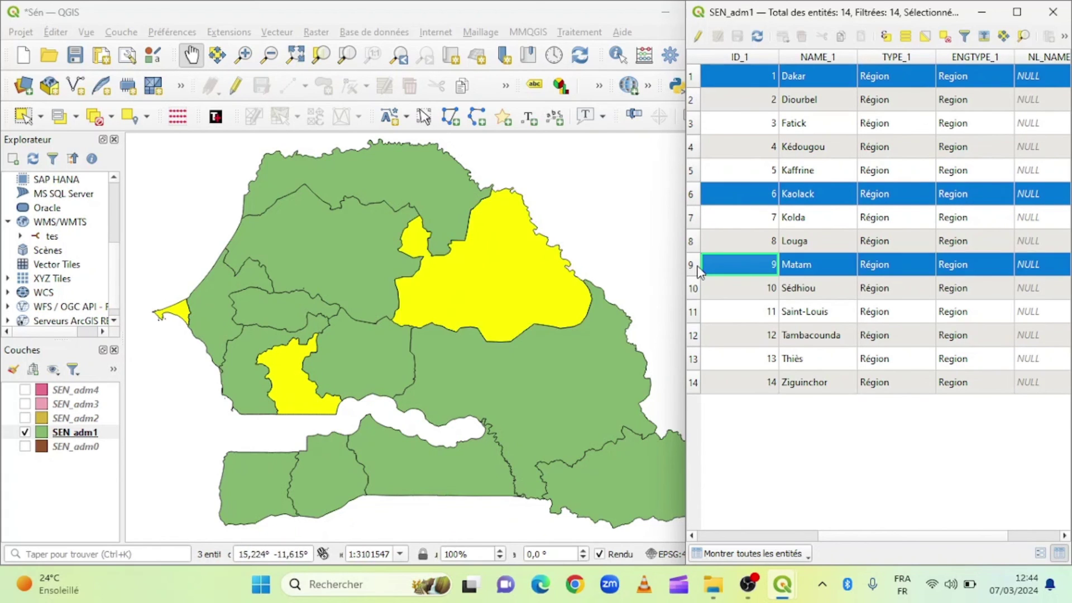
pyautogui.keyDown('ctrl'); pyautogui.click(692, 358); pyautogui.keyUp('ctrl')
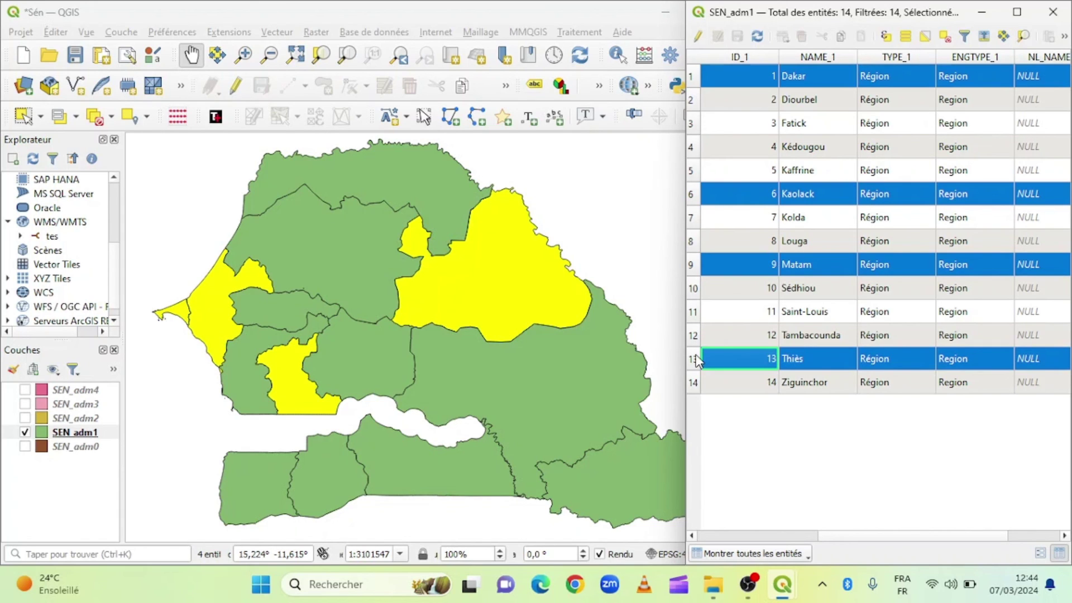
pyautogui.click(807, 554)
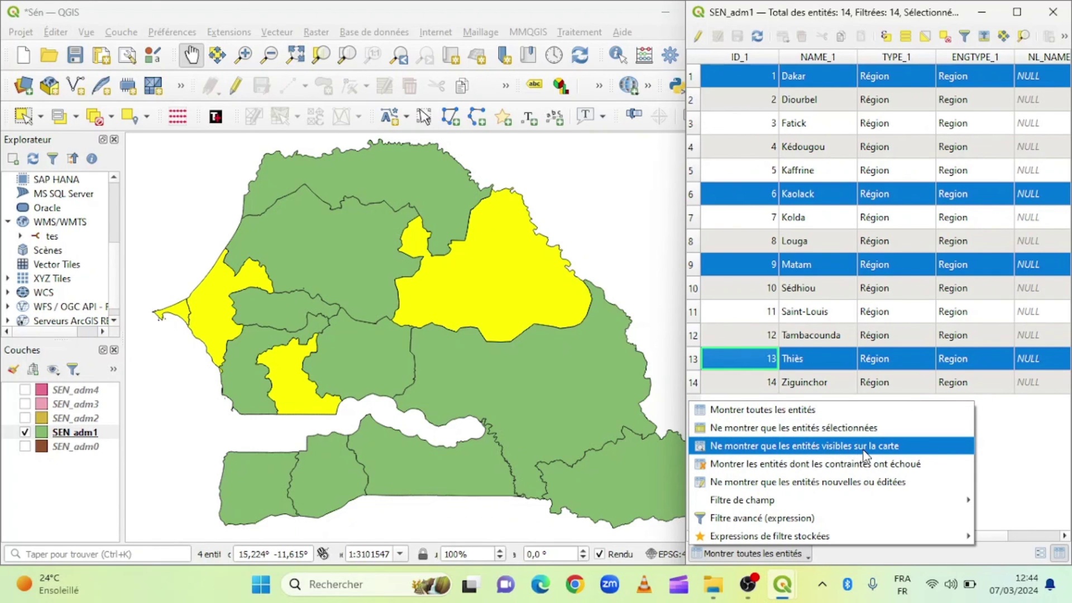
pyautogui.click(795, 428)
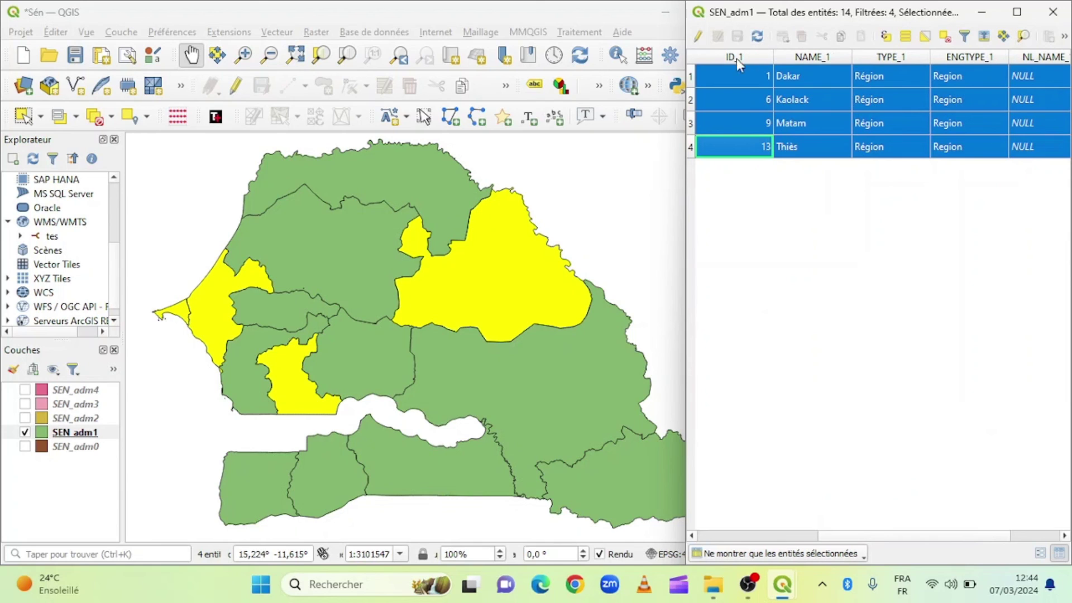